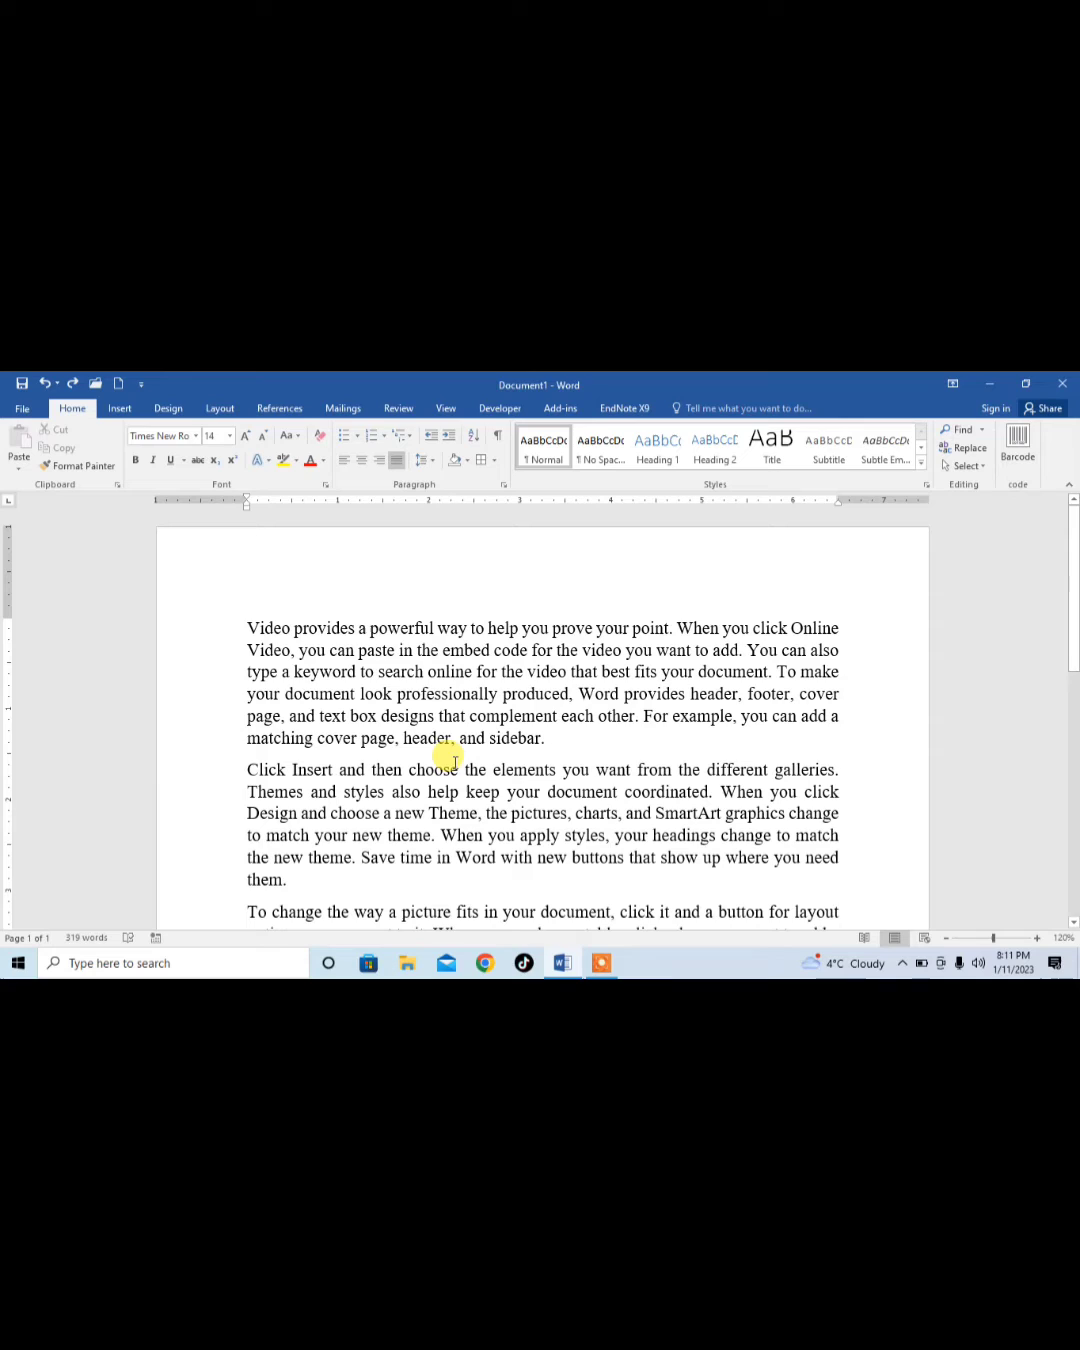
Select the first paragraph and open Borders and Shading from the Borders menu.
left_click_drag(245, 620, 549, 742)
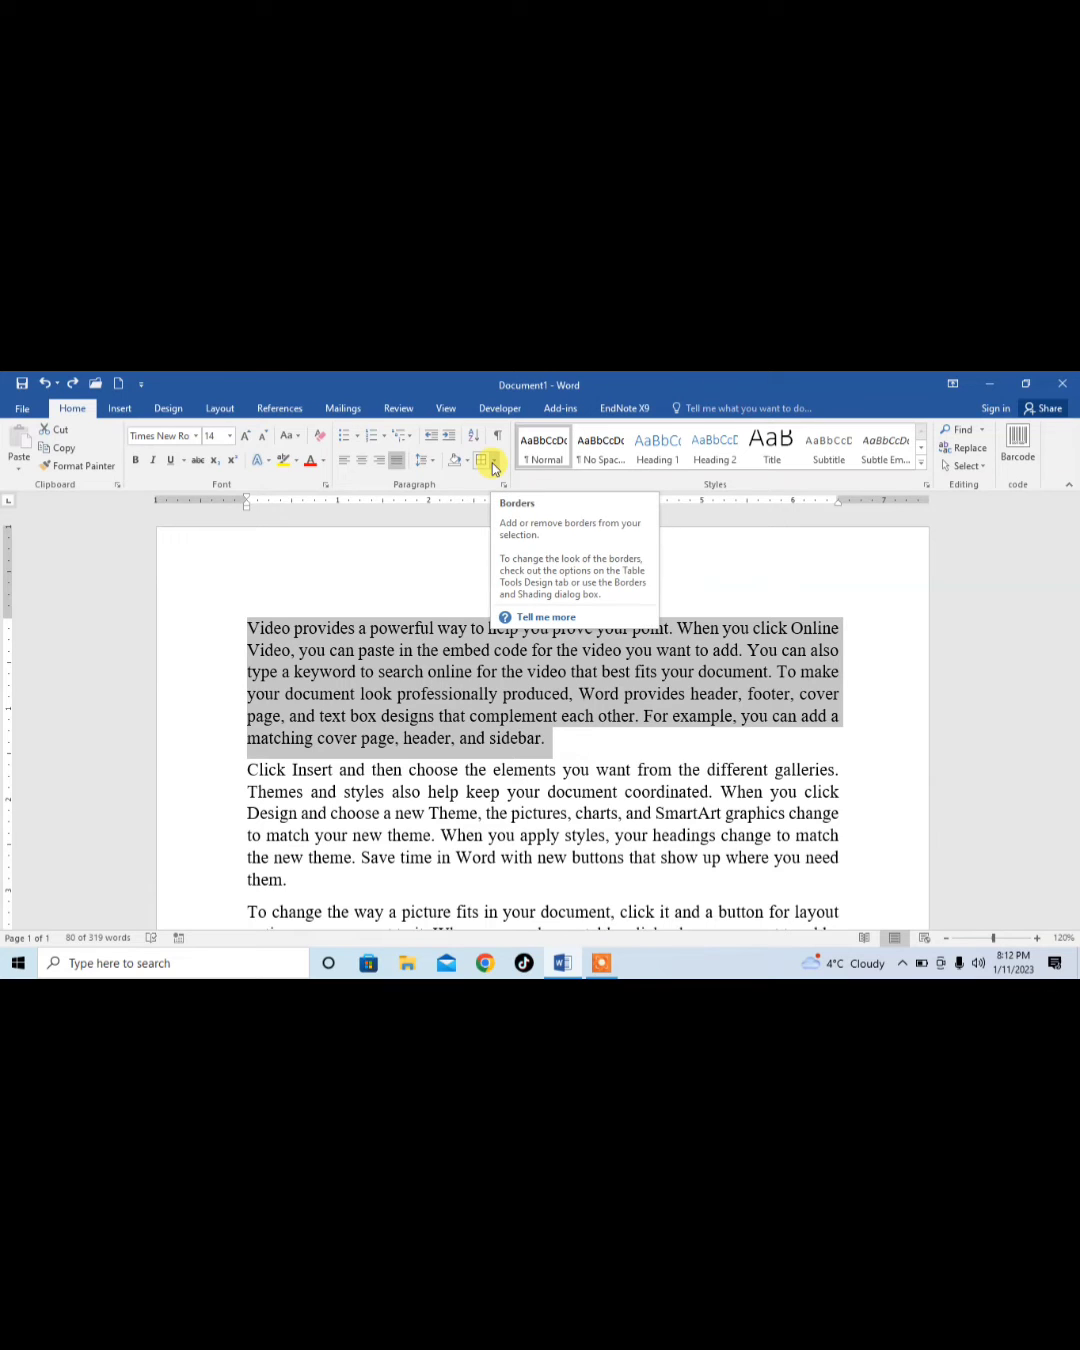
left_click(493, 468)
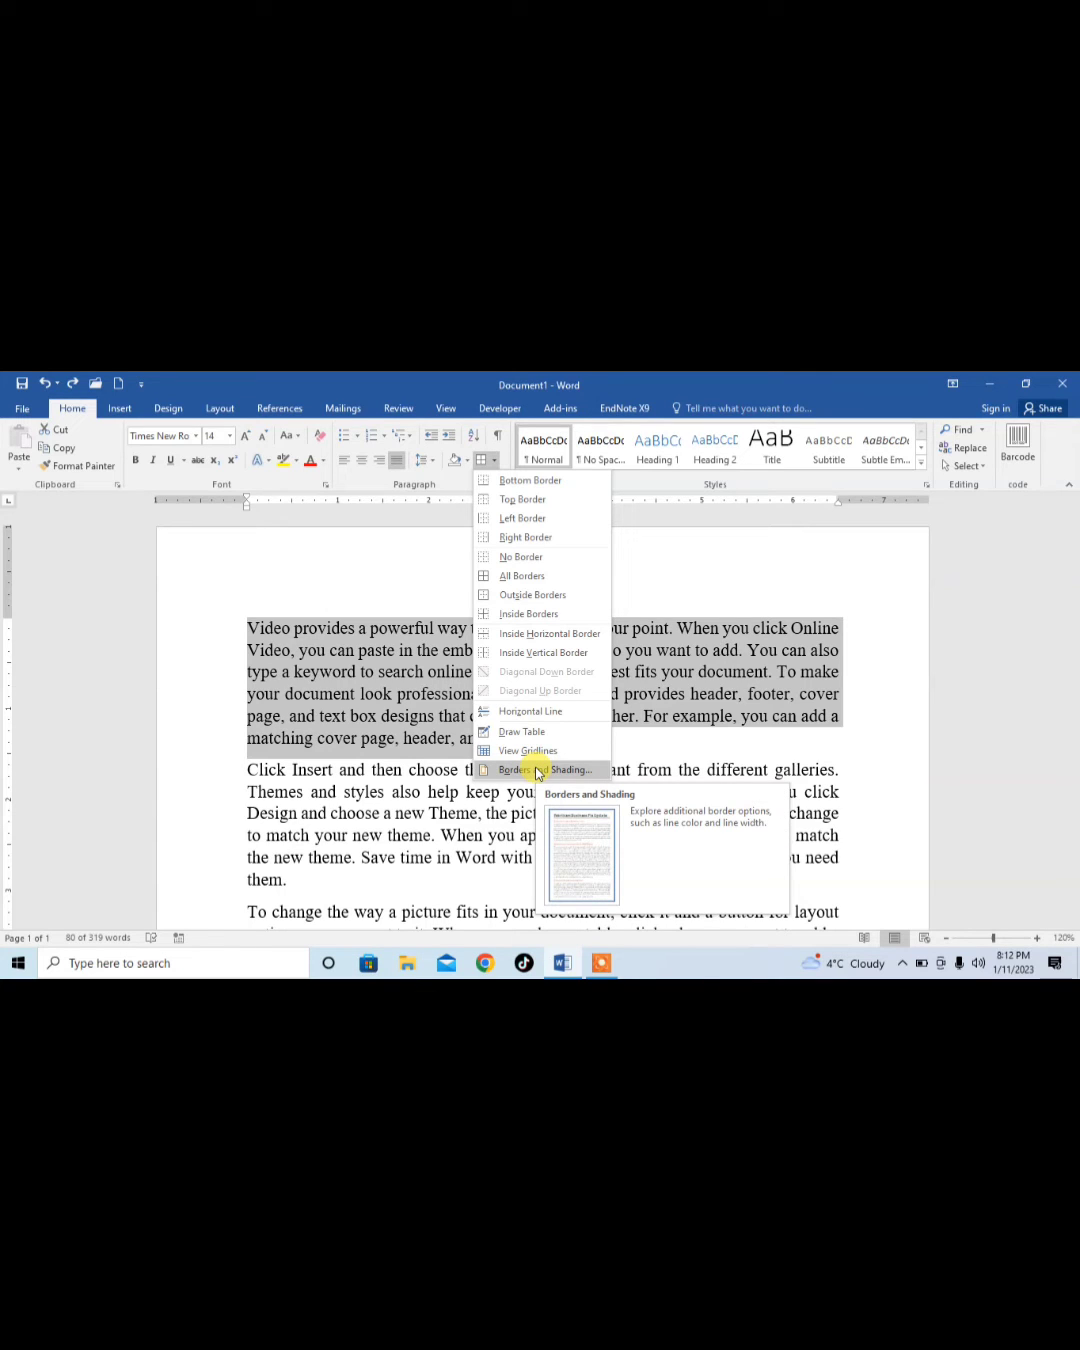
left_click(538, 771)
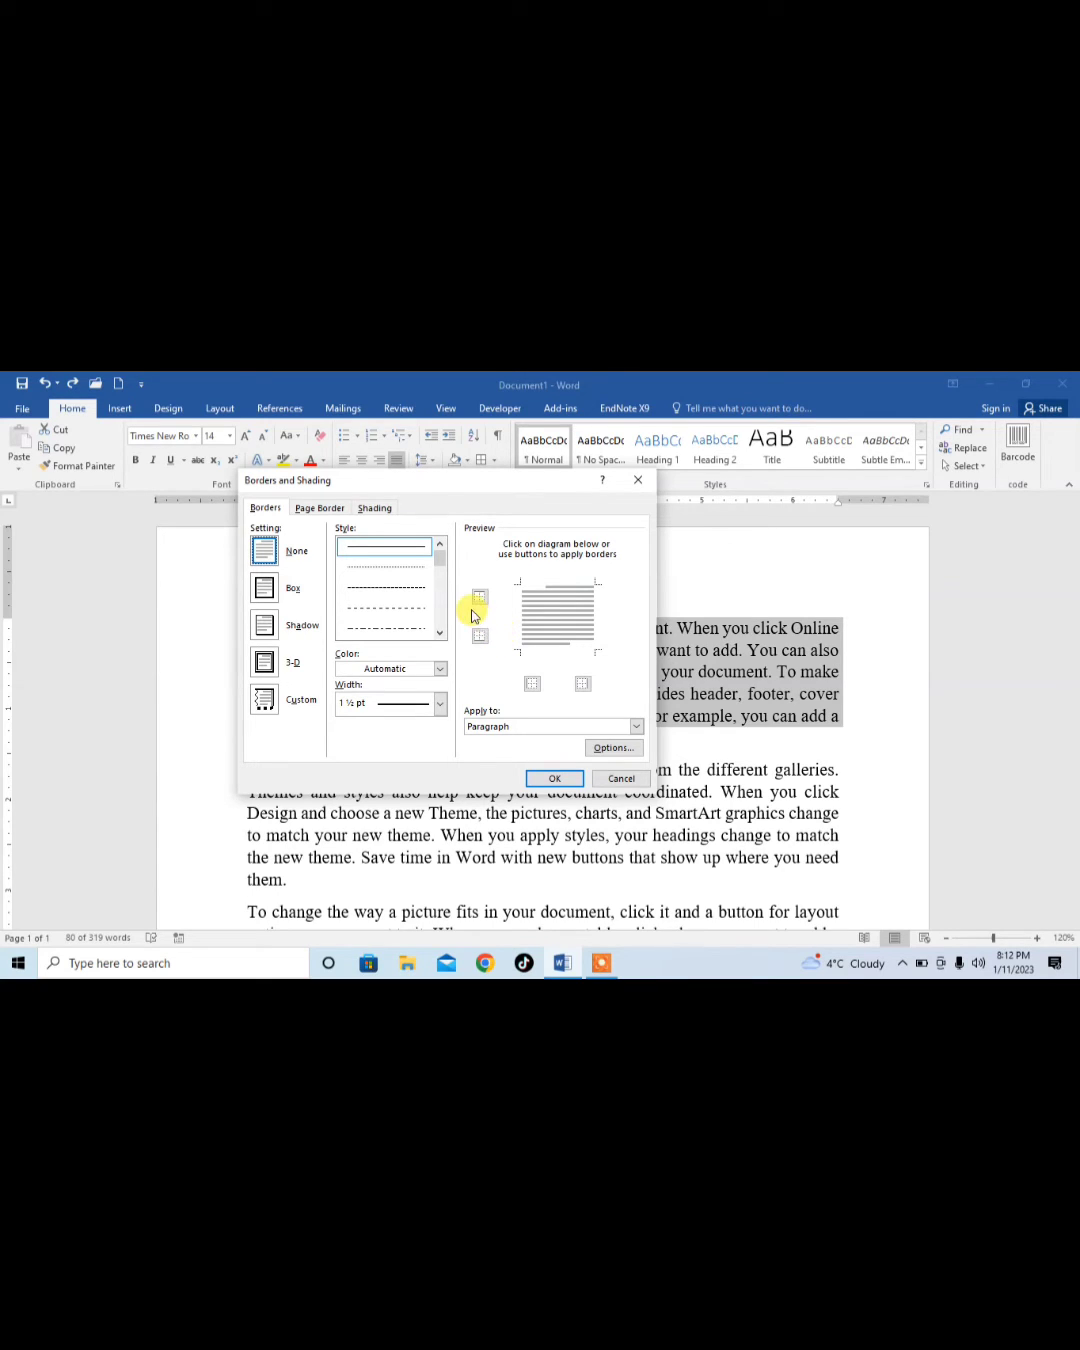
Configure a dark blue, 1 ½ pt double-line box border for the paragraph.
left_click(440, 632)
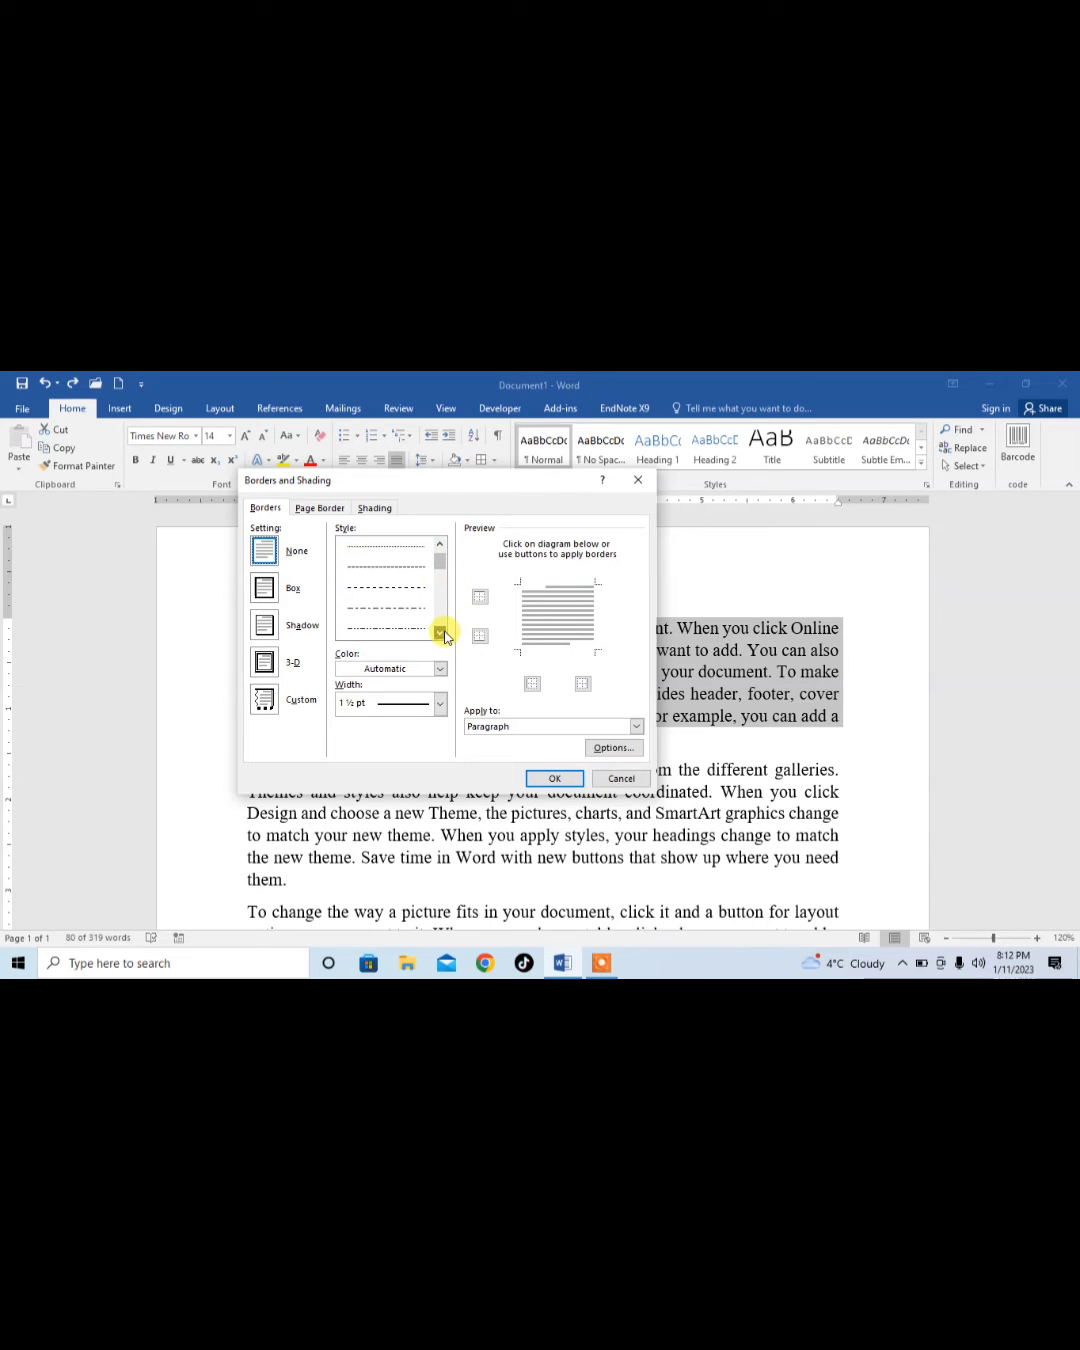
left_click(440, 632)
left_click(407, 587)
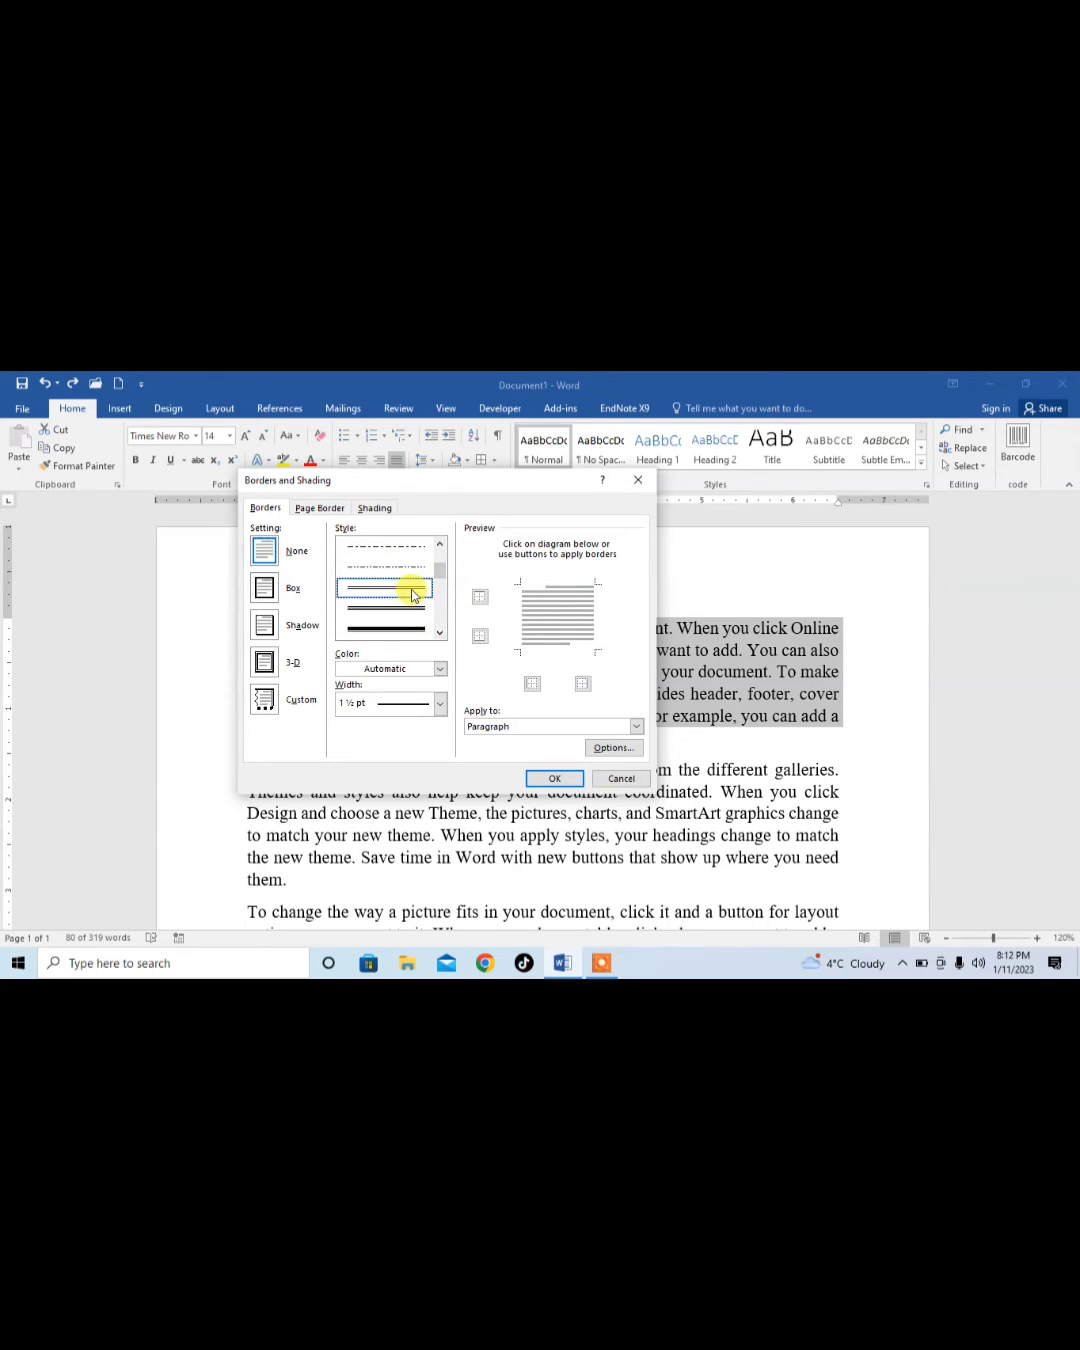
left_click(438, 669)
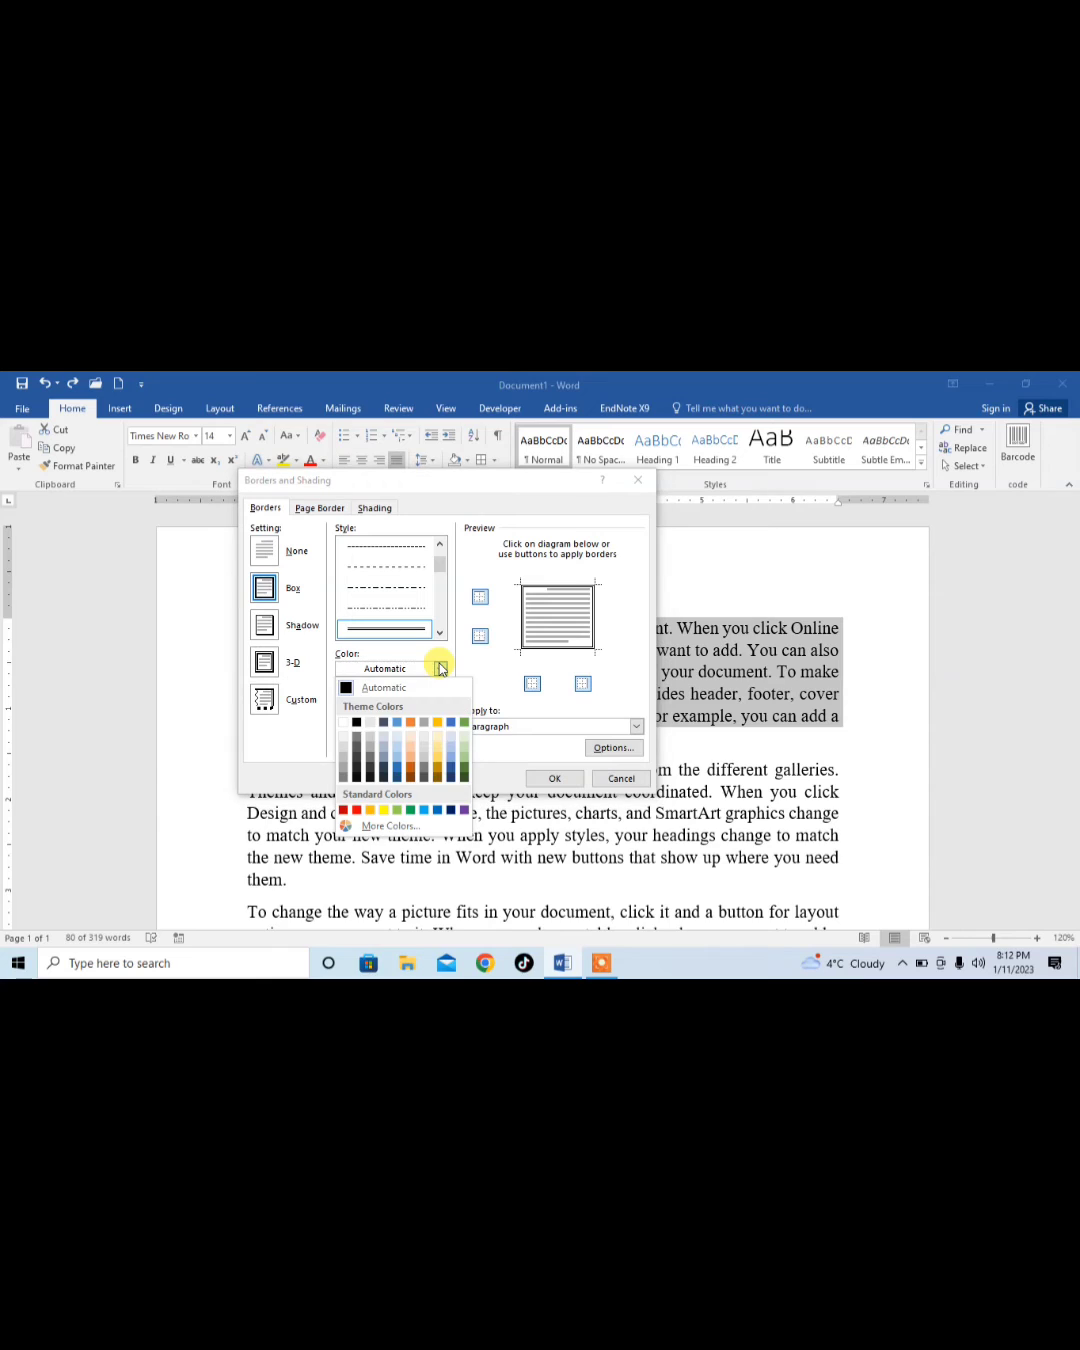
left_click(455, 779)
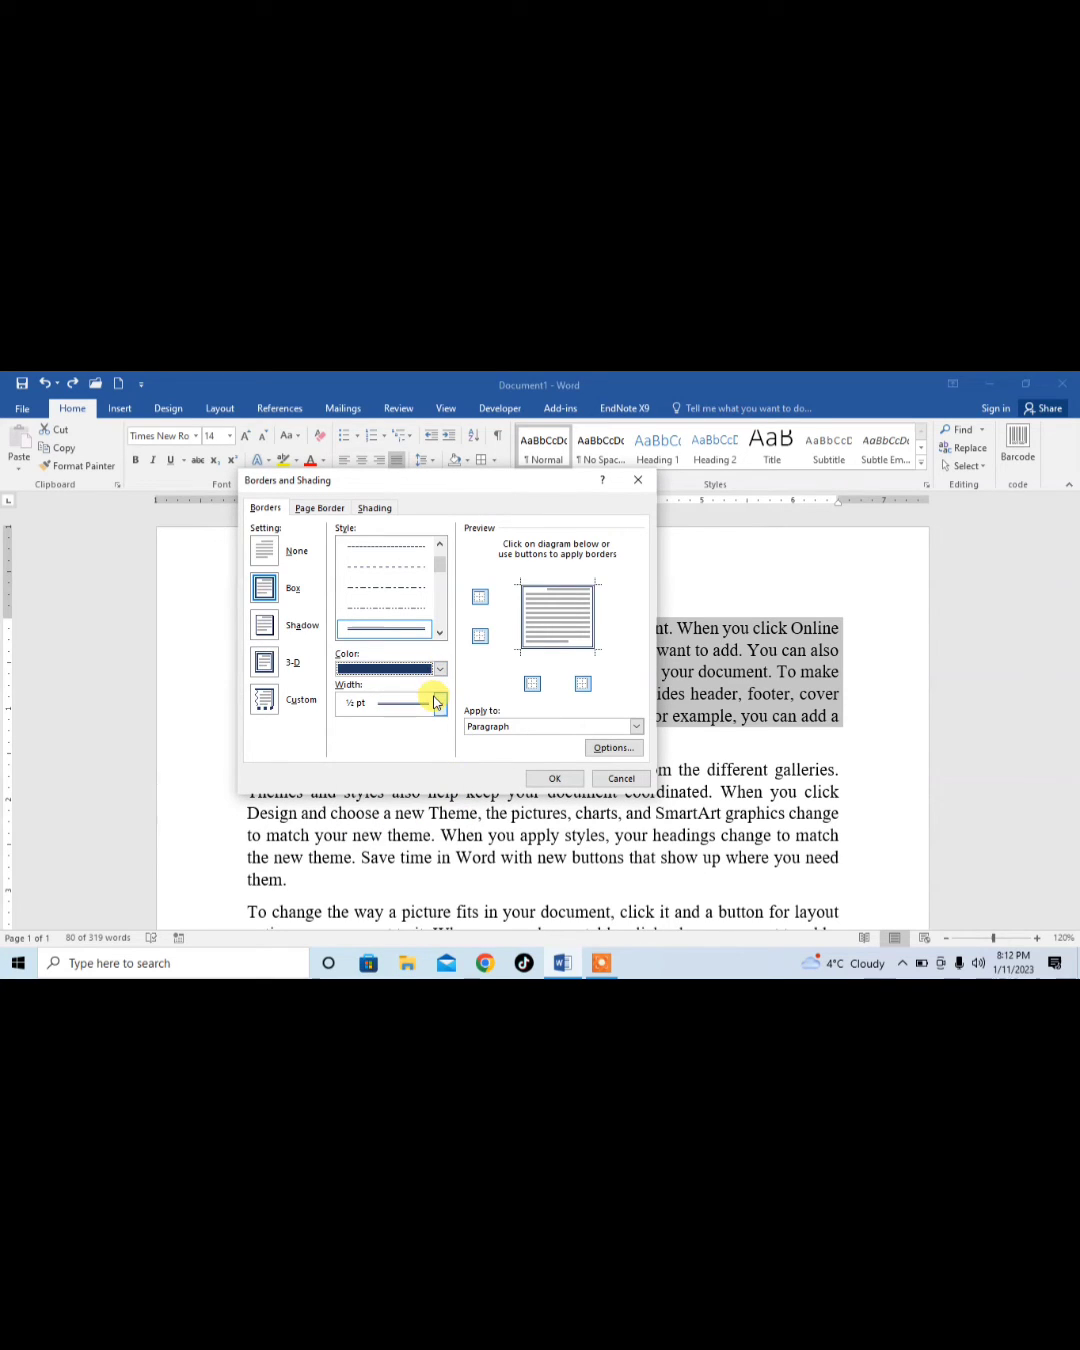
left_click(439, 703)
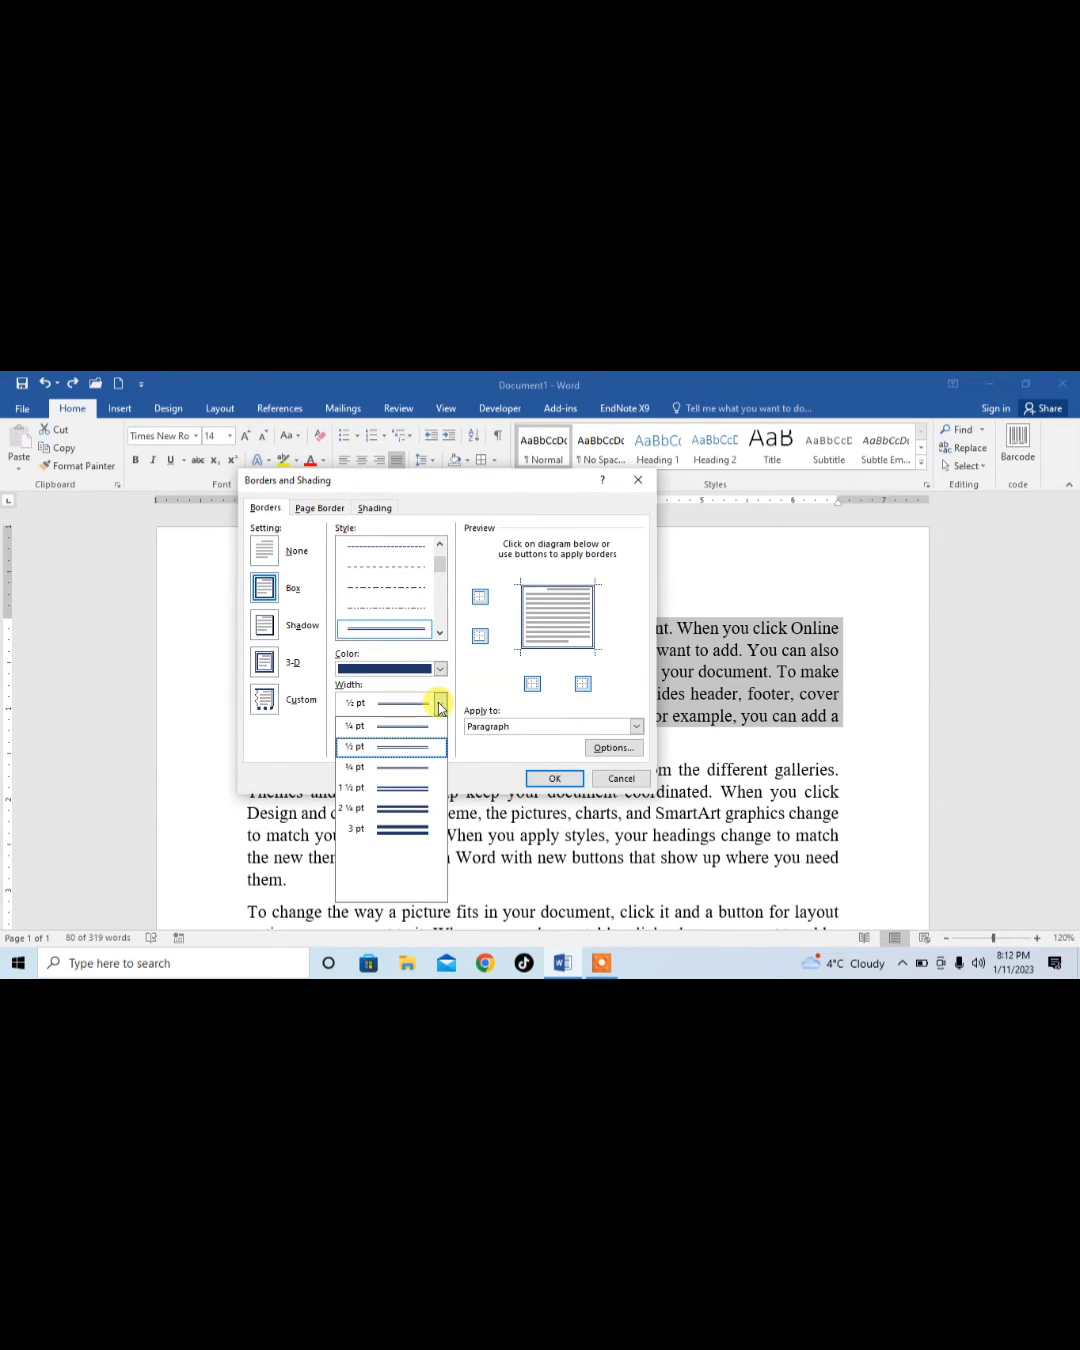
left_click(411, 787)
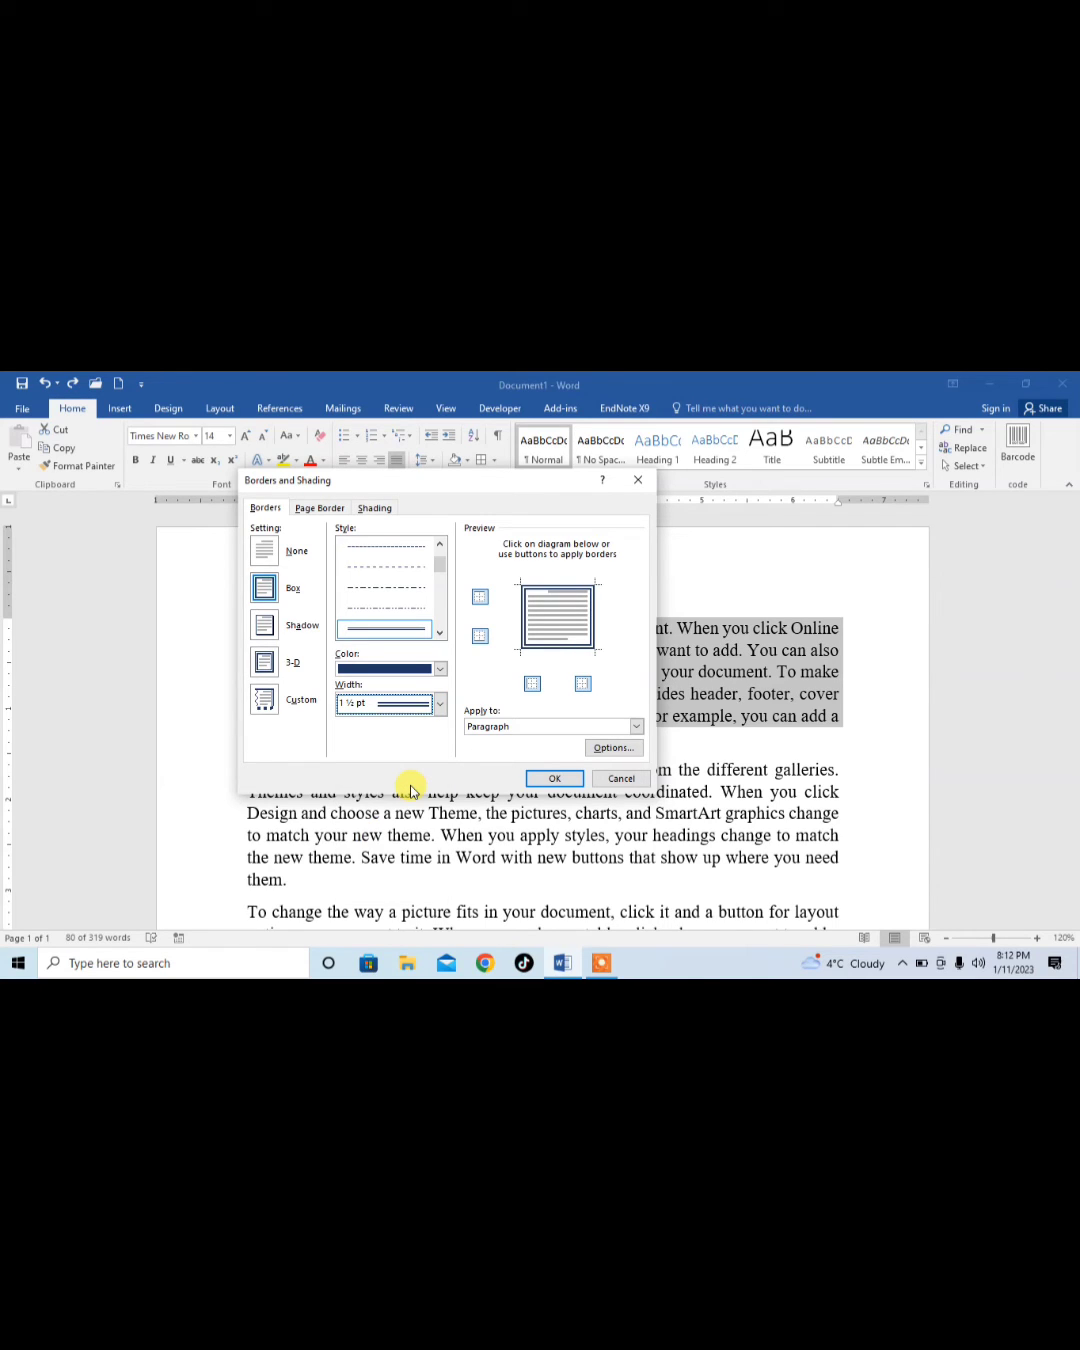
left_click(547, 783)
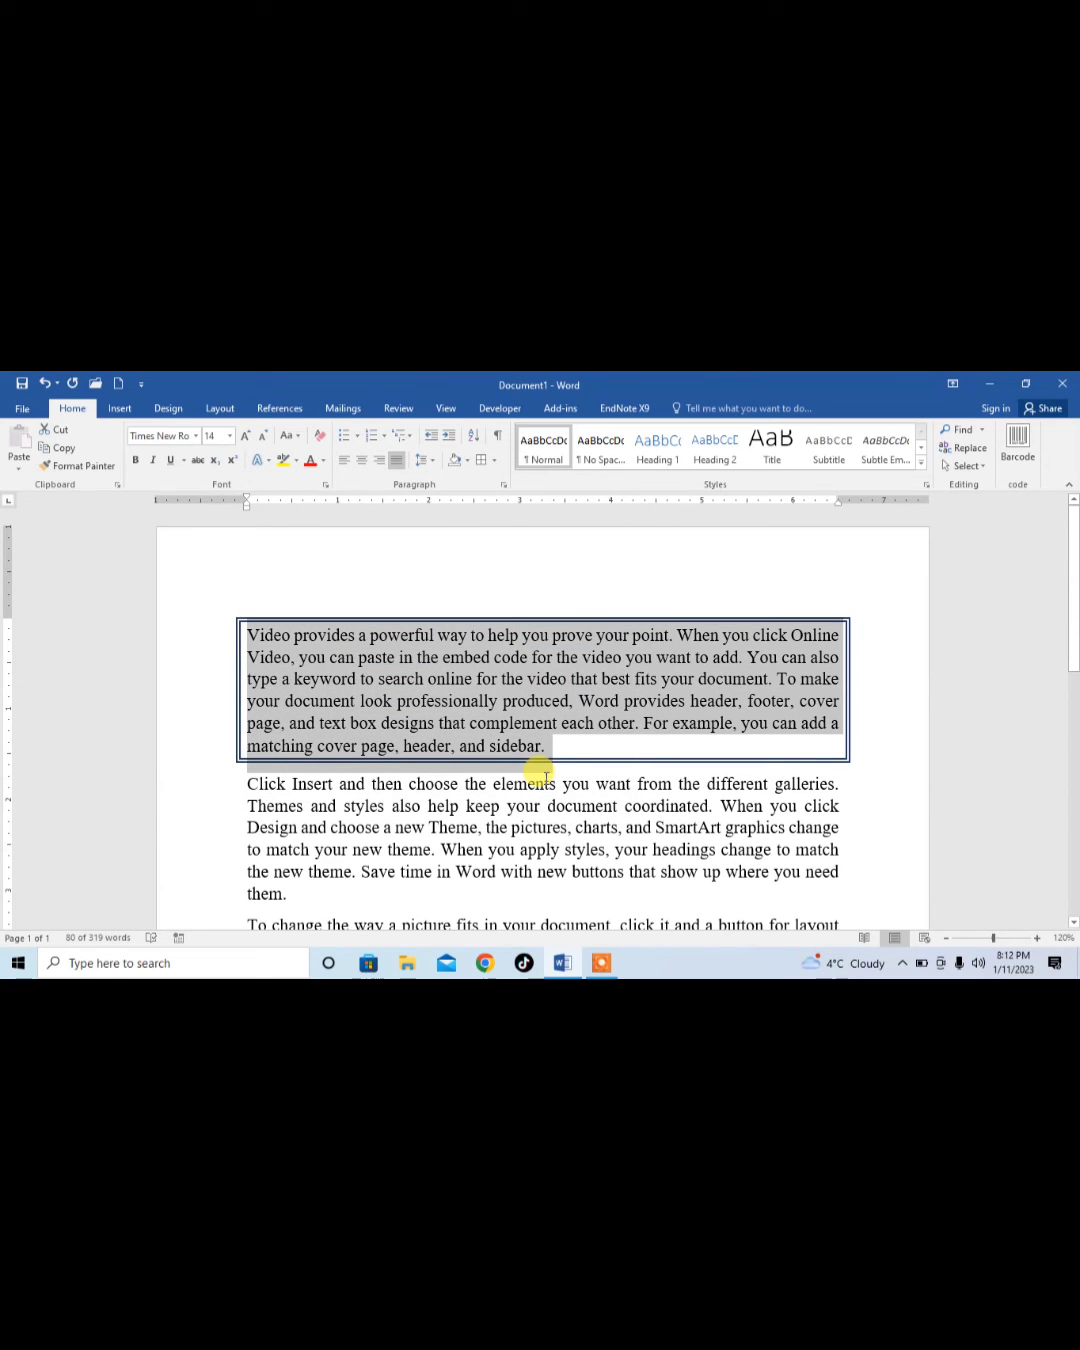
left_click(850, 806)
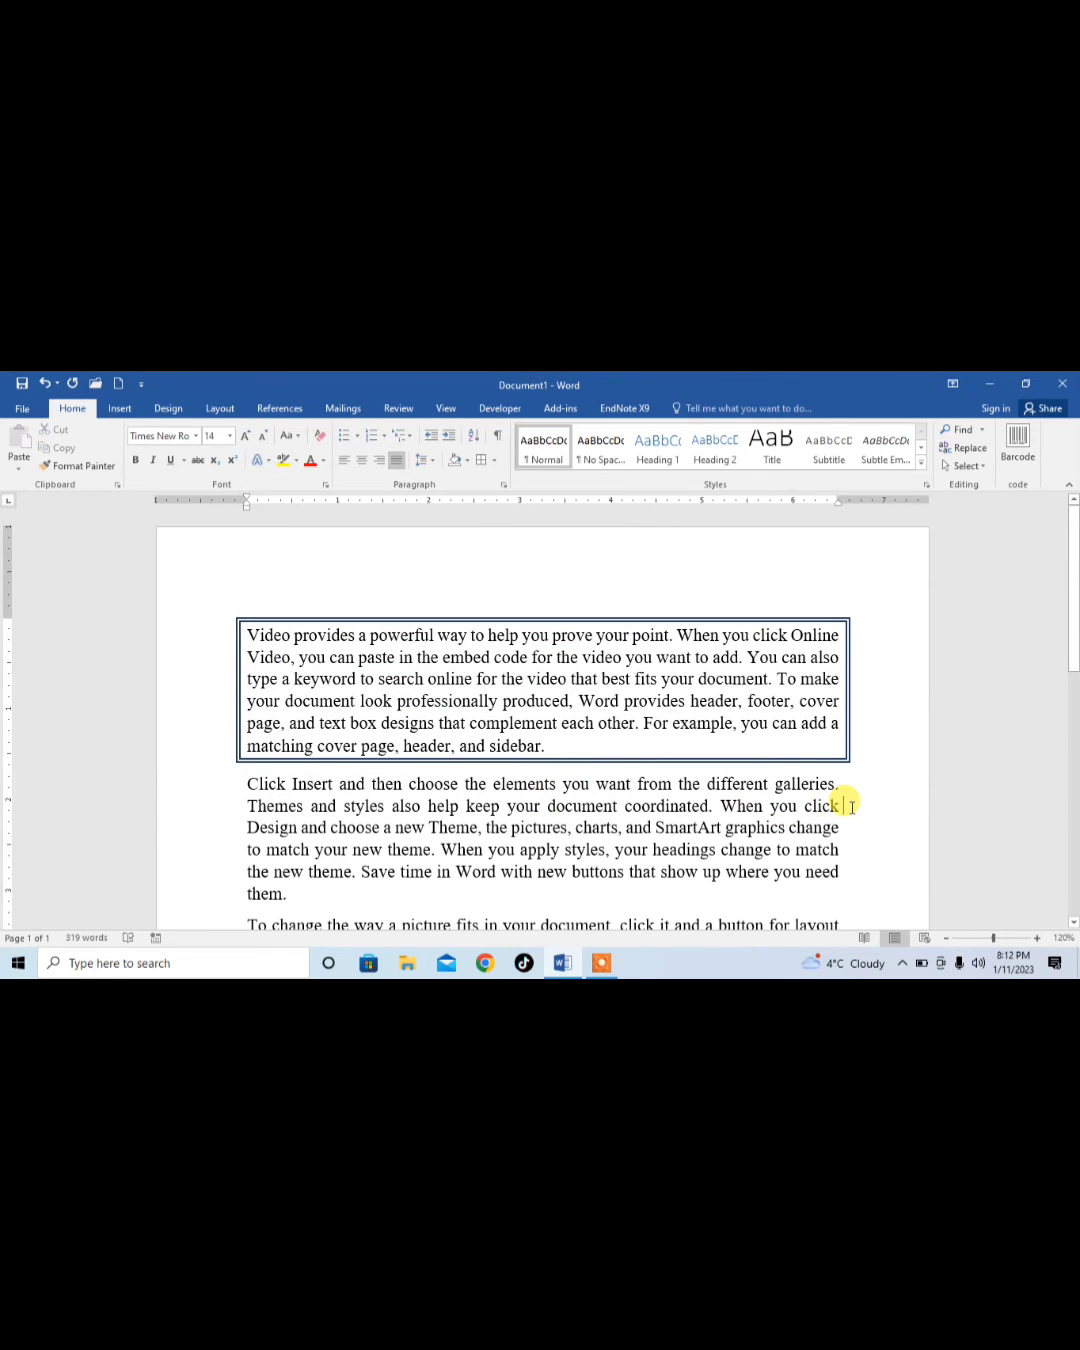